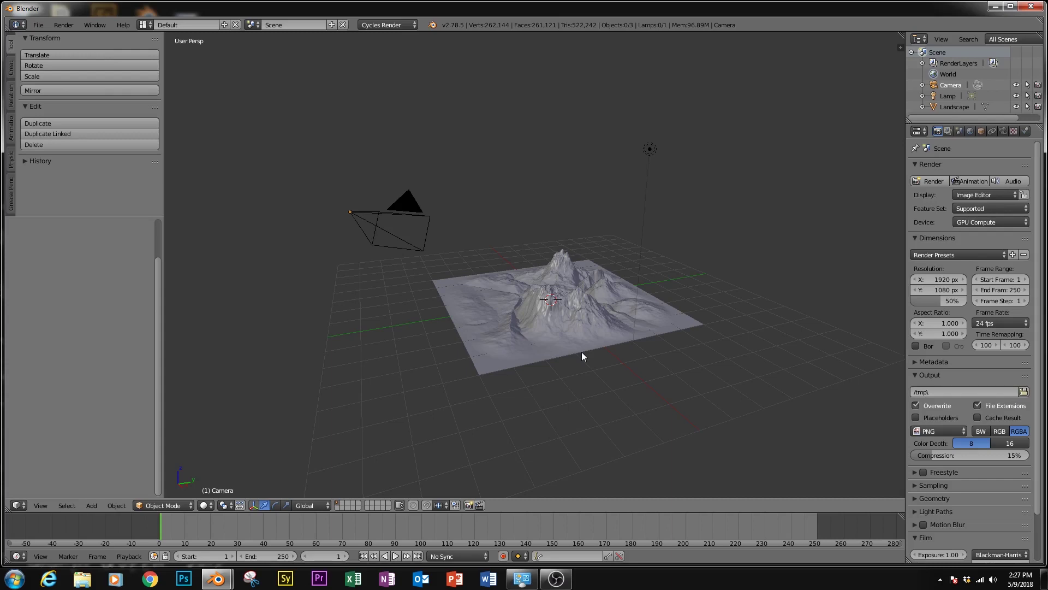
Orbit around the landscape and close the Preferences window.
middle_click_drag(582, 352, 559, 339)
scroll(559, 339, "down", 2)
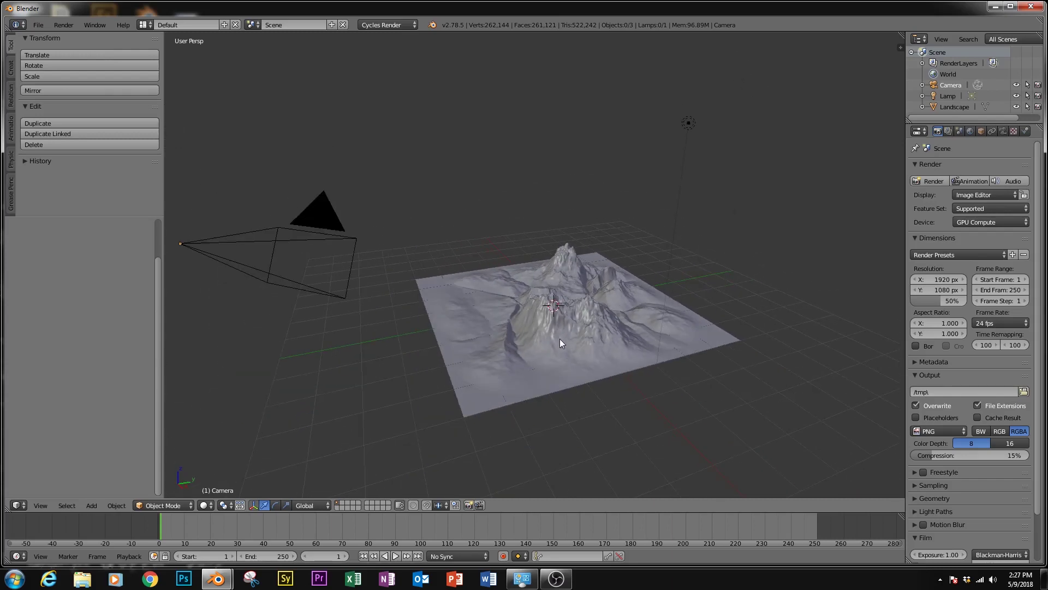
mouse_move(216, 578)
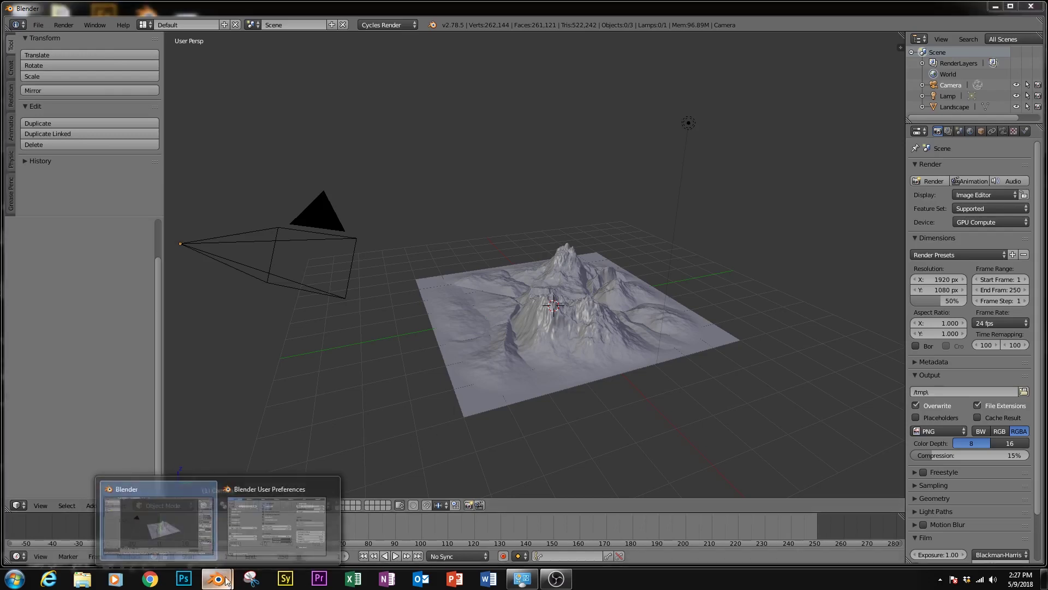
left_click(280, 513)
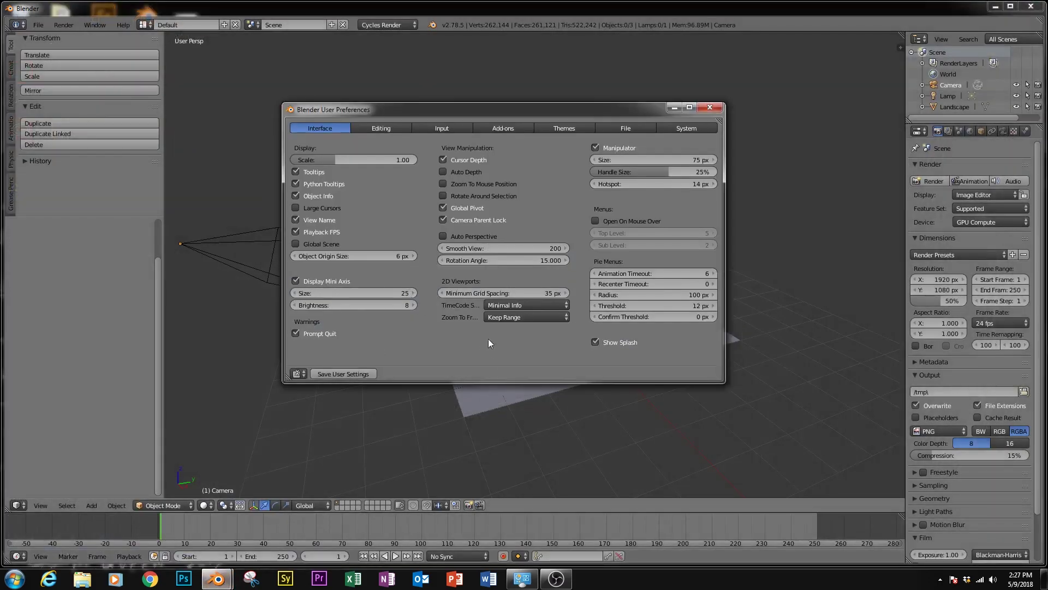
left_click(496, 130)
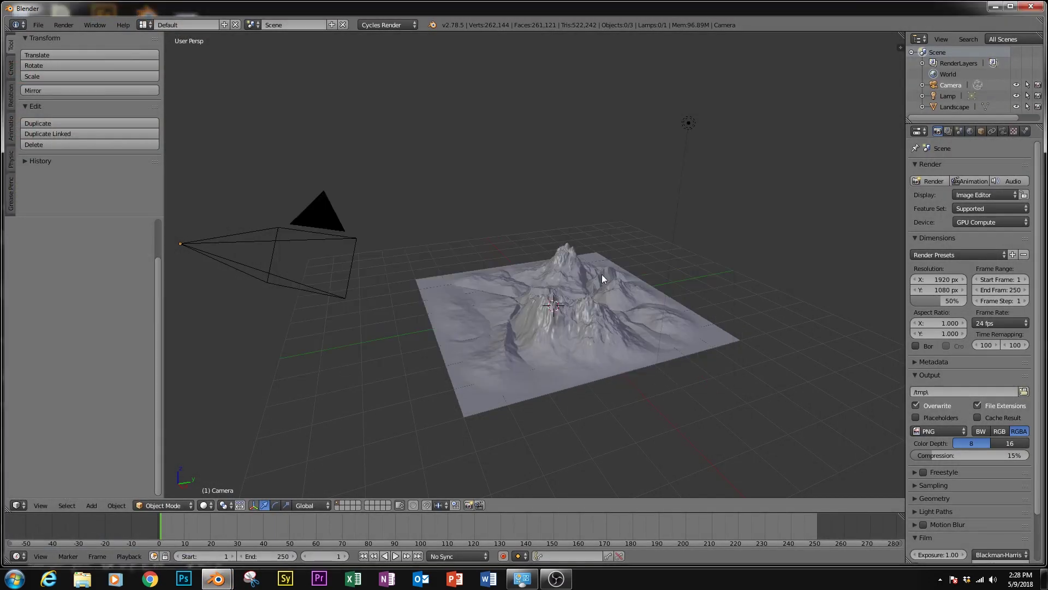
Snap the camera to the origin, raise it high, then lower it until the landscape fills the camera view.
right_click(339, 214)
scroll(604, 255, "down", 3)
key("alt+g")
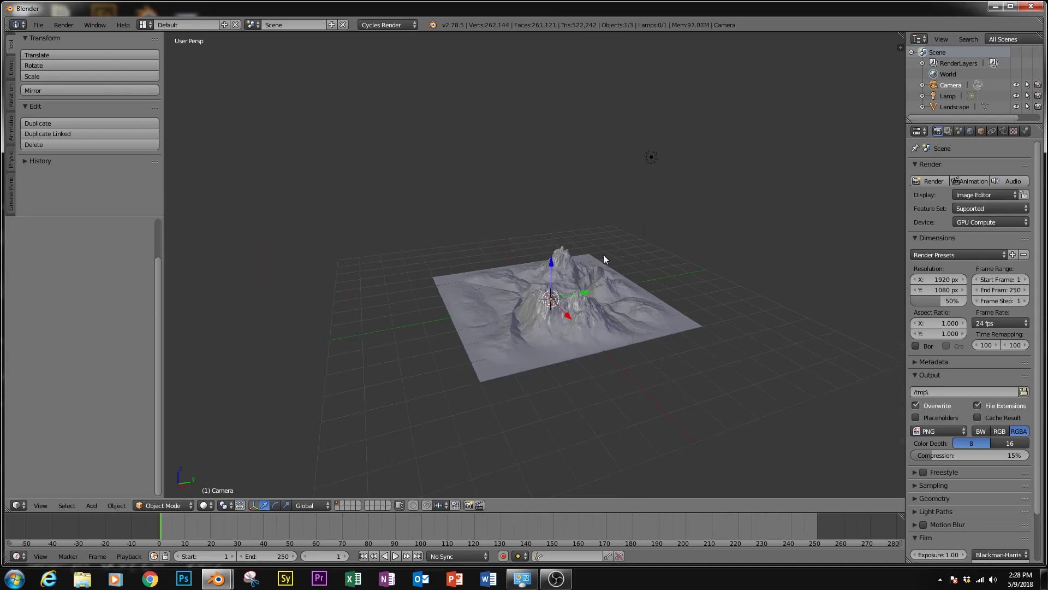
key("g")
key("z")
left_click(601, 42)
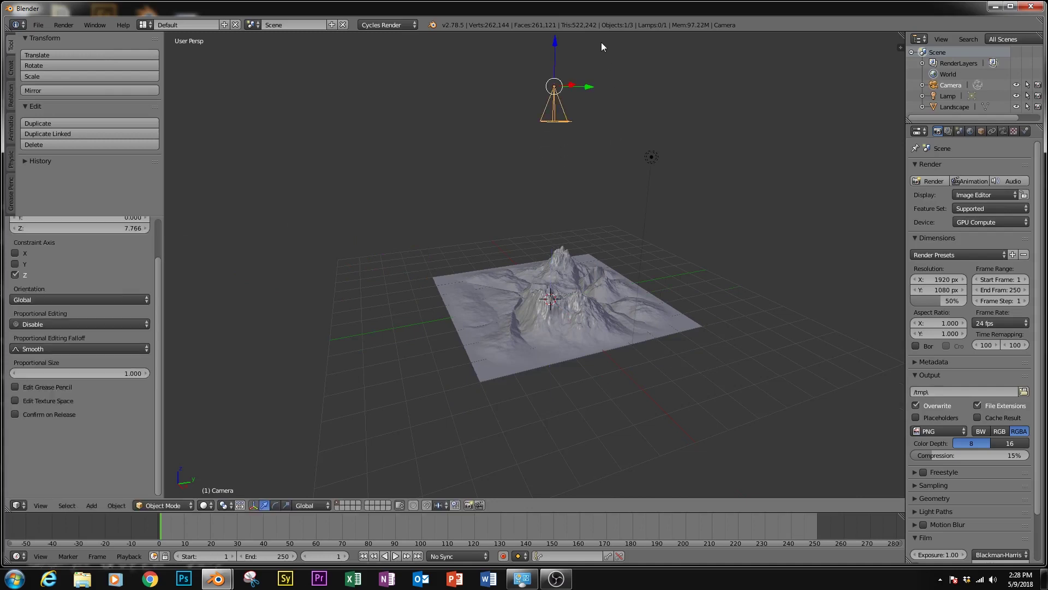
key("KP_0")
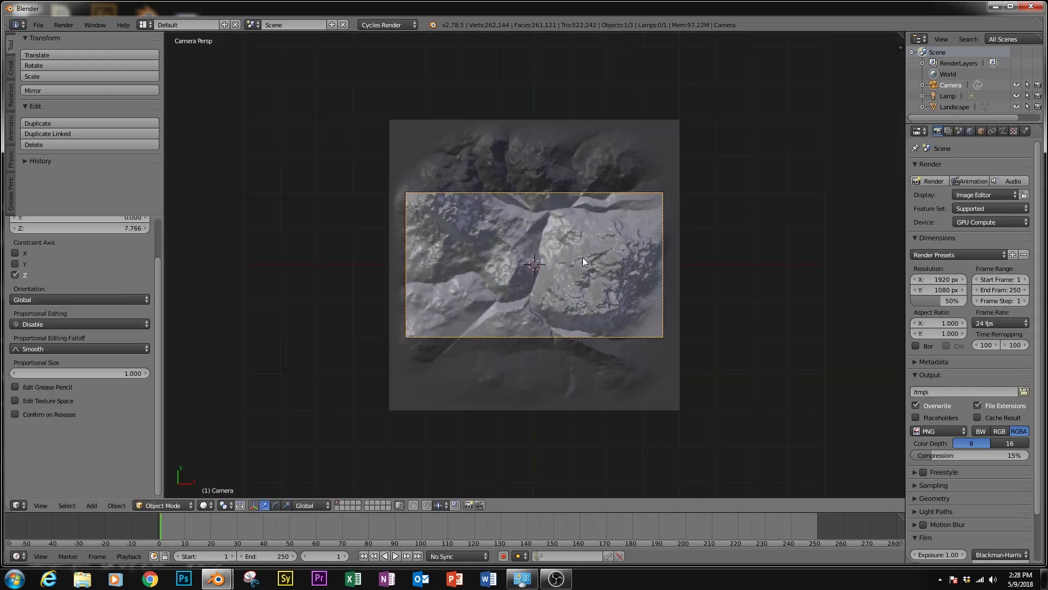
key("g")
key("z")
key("z")
left_click(596, 294)
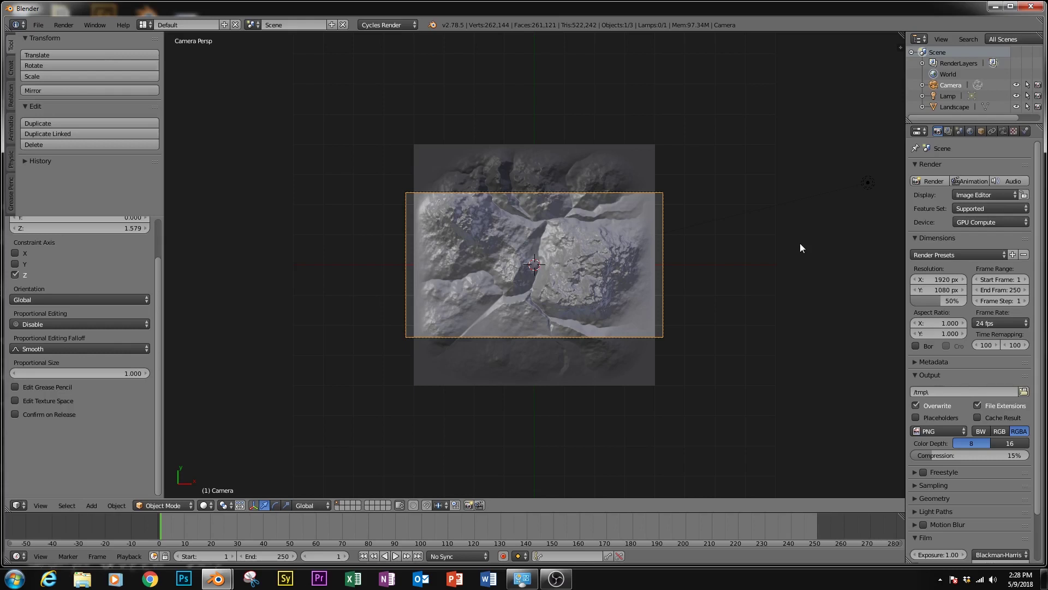
Set render Resolution X to 1080 for a square 1080 × 1080 frame.
left_click(943, 276)
type("108")
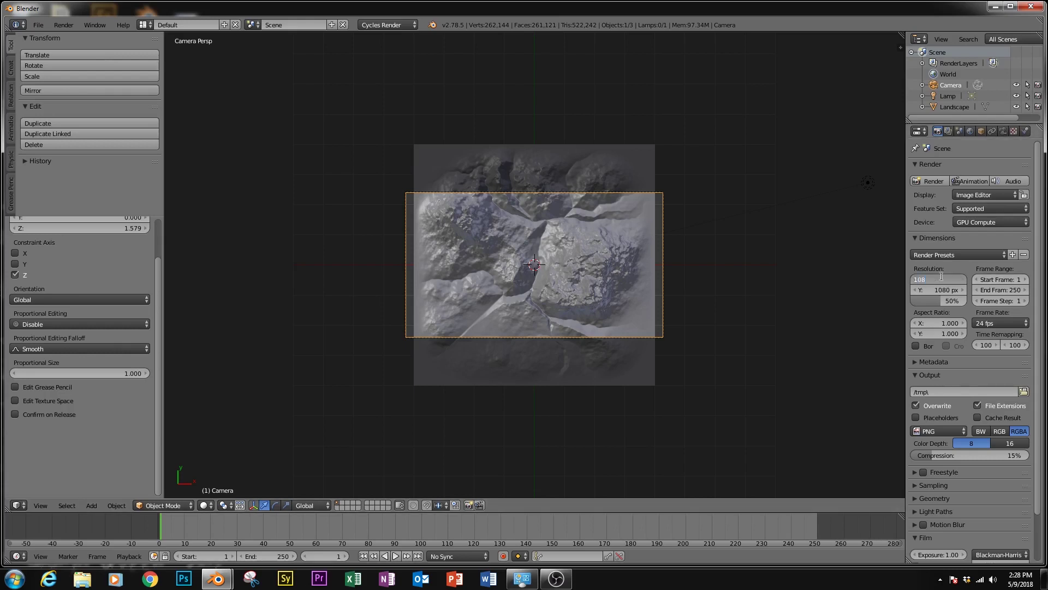
type("0")
key("Return")
mouse_move(932, 303)
left_mouse_down()
mouse_move(968, 300)
mouse_move(935, 309)
left_mouse_up()
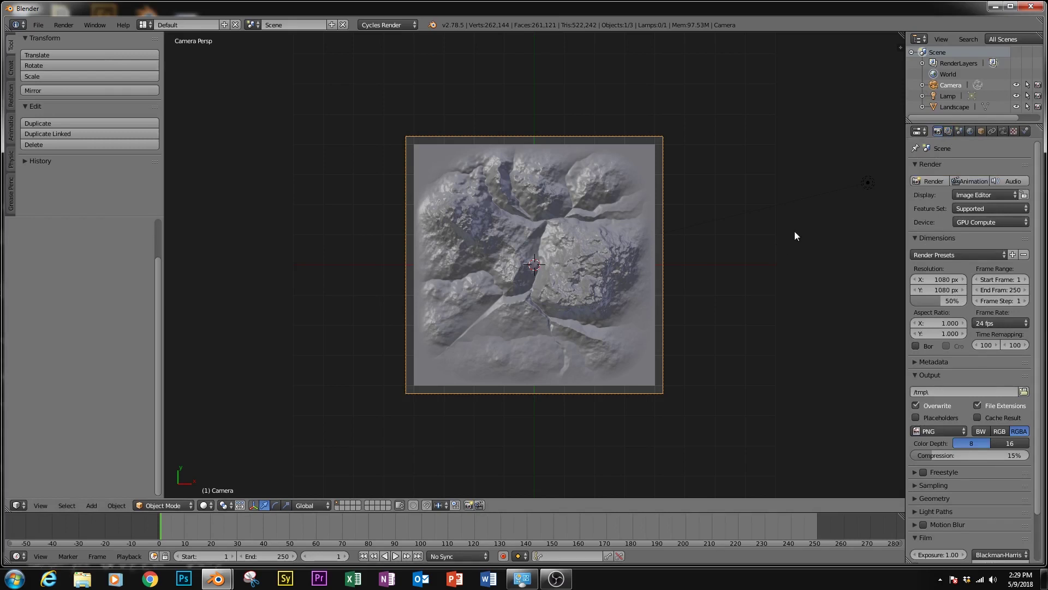
Check the render layer passes (Combined, Z, Mist), then show the camera's data settings.
left_click(948, 131)
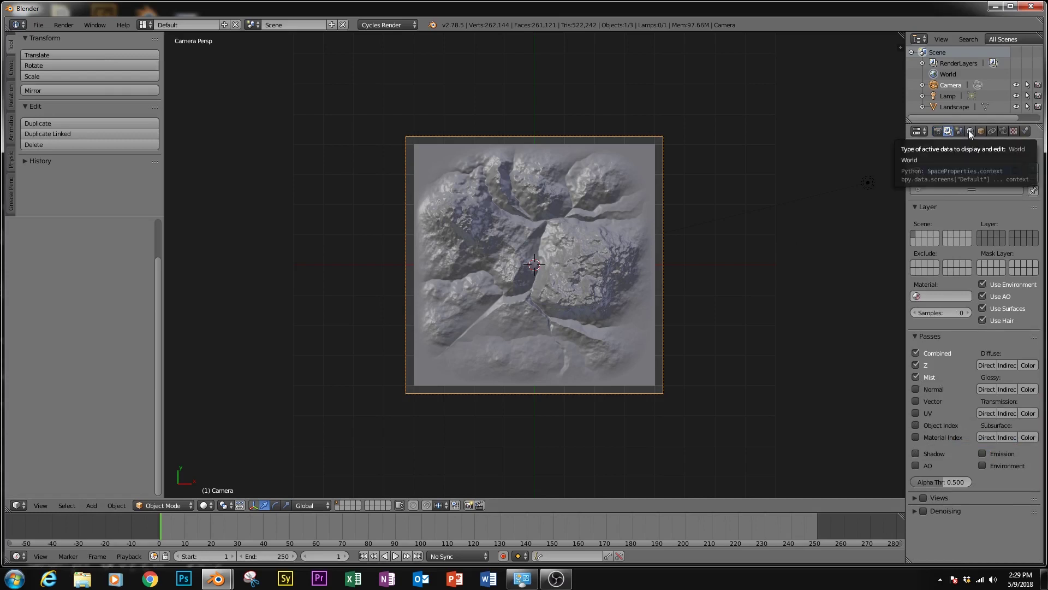
left_click(1003, 131)
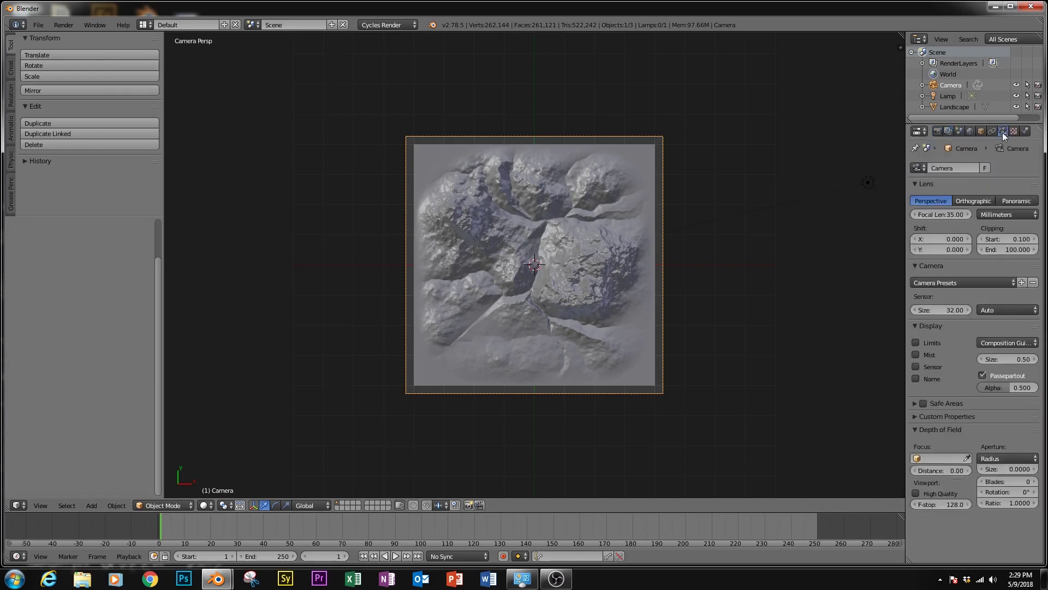
Leave camera view, enable the camera's Limits display, and switch to Front Ortho view.
key("KP_0")
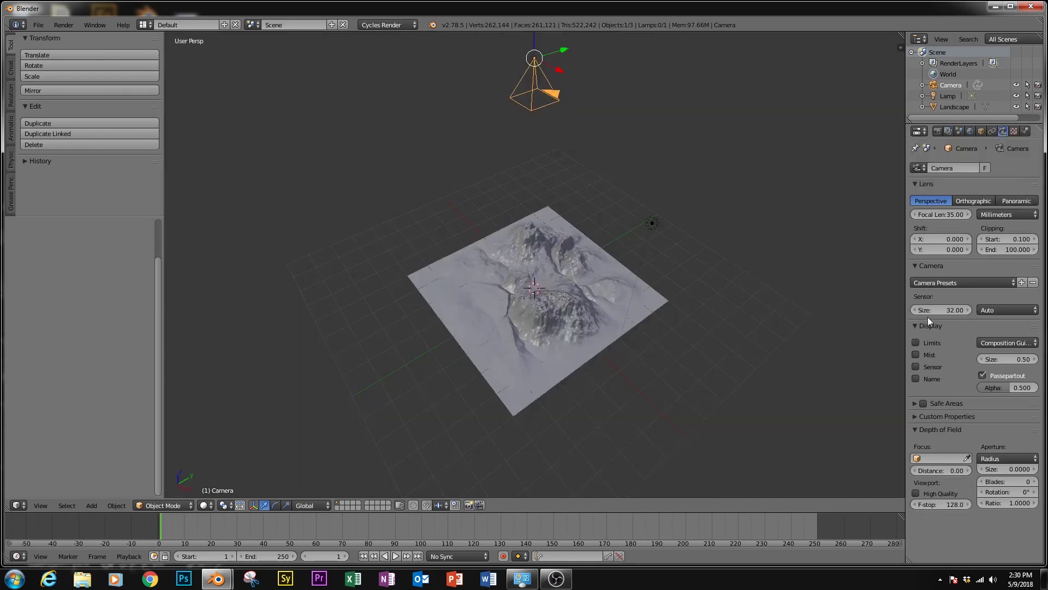
left_click(915, 342)
middle_click_drag(530, 323, 596, 290)
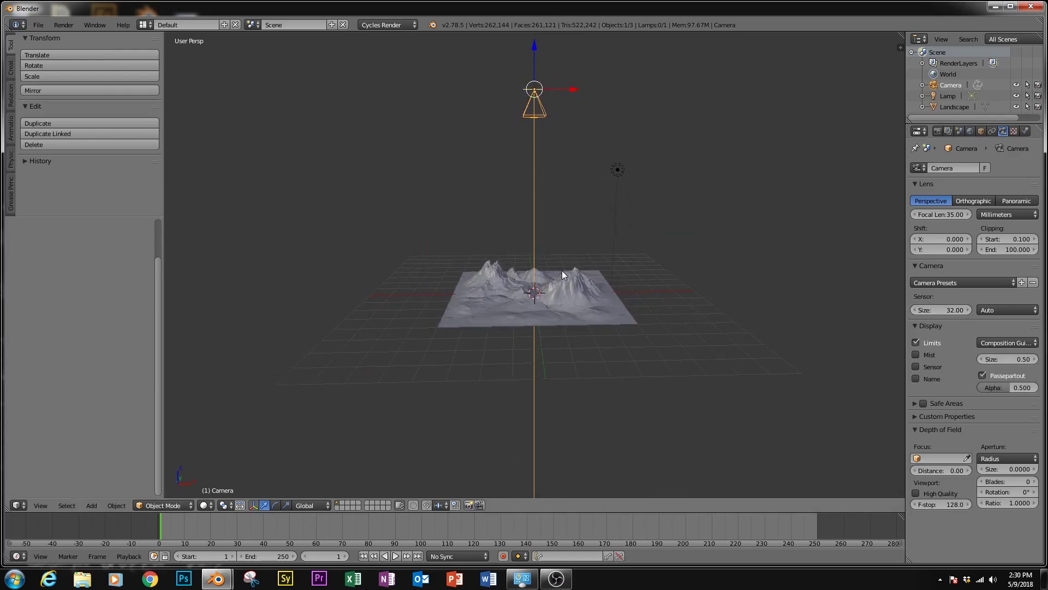
key("KP_1")
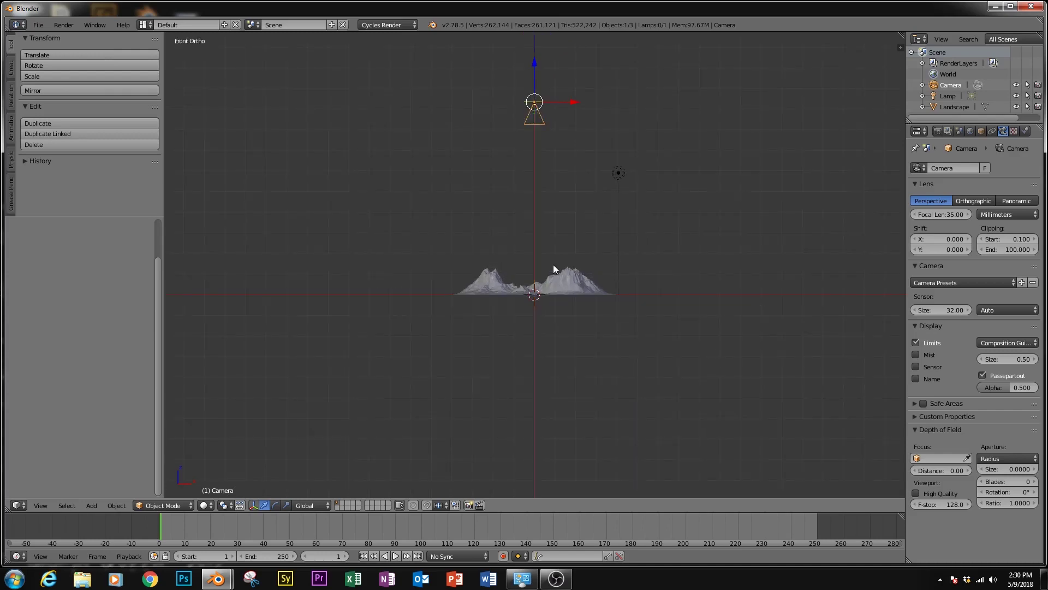
Drag the depth-of-field distance to the peaks (7.94), then to the lowest ground (9.35).
left_click_drag(930, 469, 1011, 470)
scroll(469, 300, "up", 5)
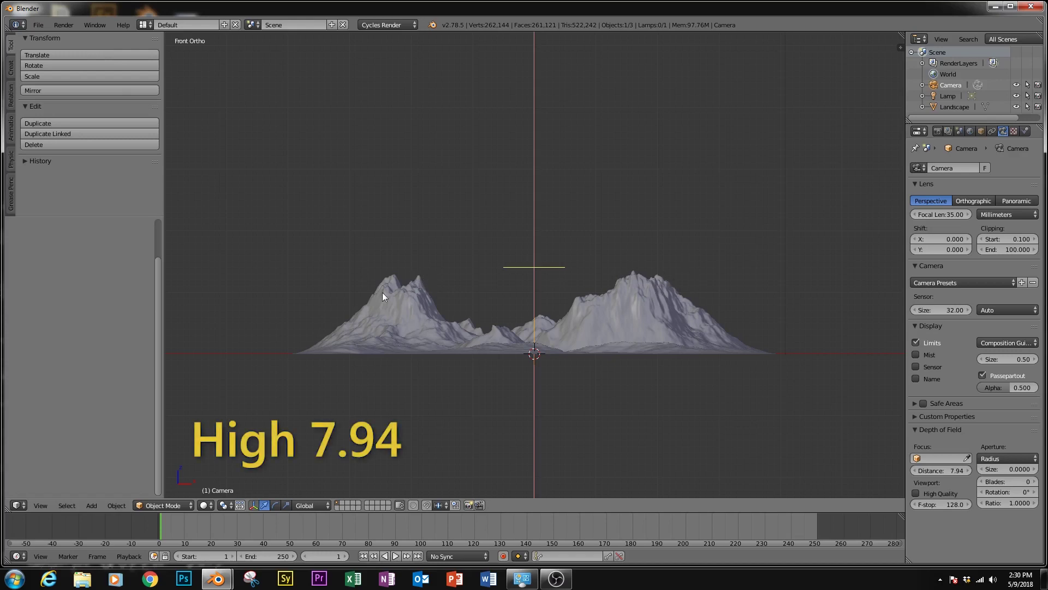
left_click_drag(942, 470, 984, 471)
scroll(598, 255, "down", 5)
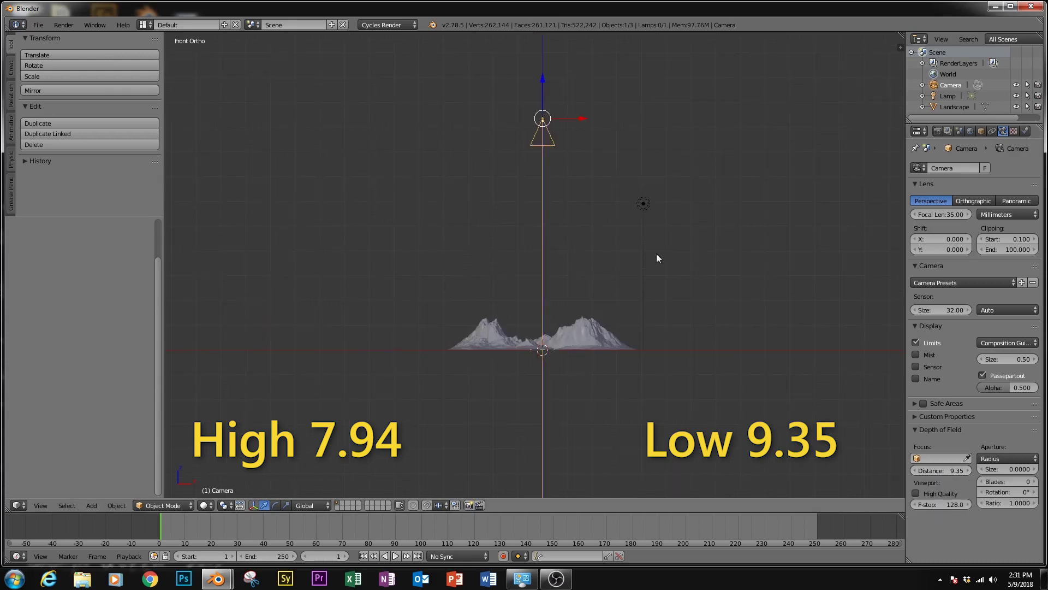
Set the World mist pass Start to 7.90 and Depth to 9.35.
left_click(971, 130)
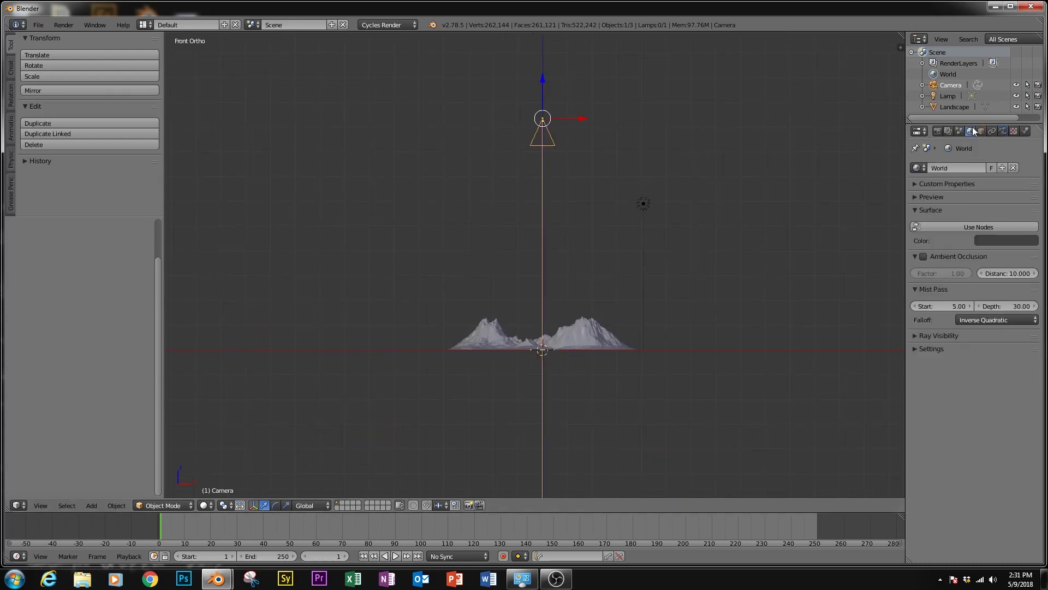
left_click(937, 306)
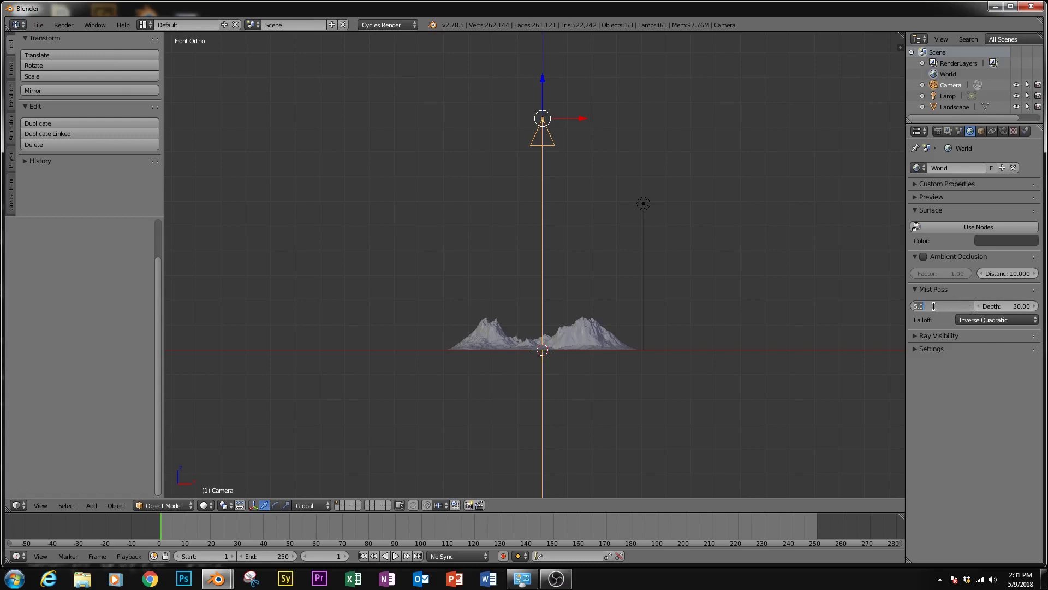
type("7.94")
key("BackSpace")
key("Return")
left_click(1004, 306)
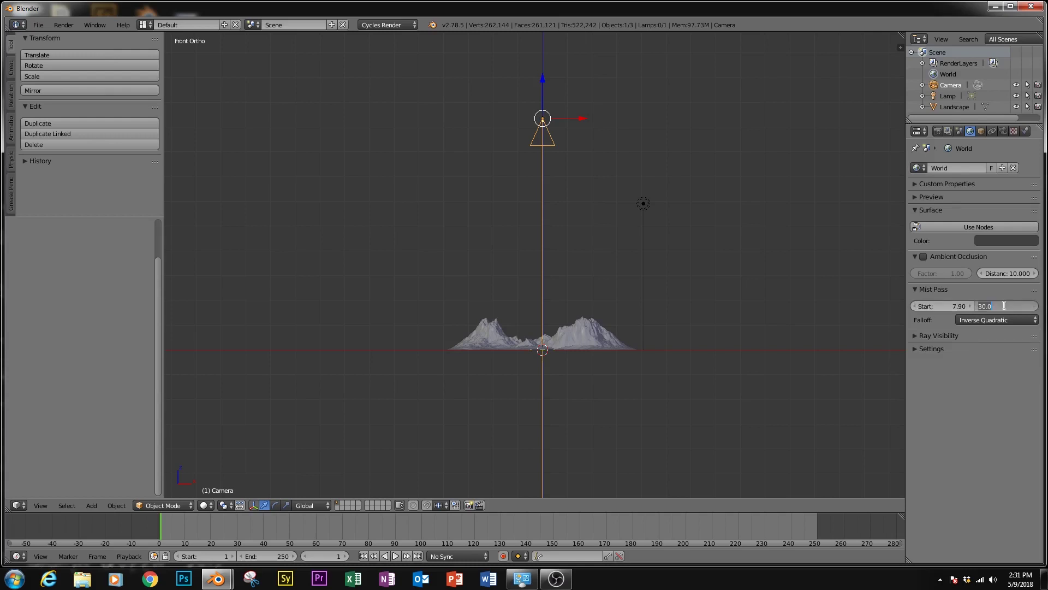
type("9.35")
Keep the mist falloff on Inverse Quadratic and view through the camera.
left_click(1006, 321)
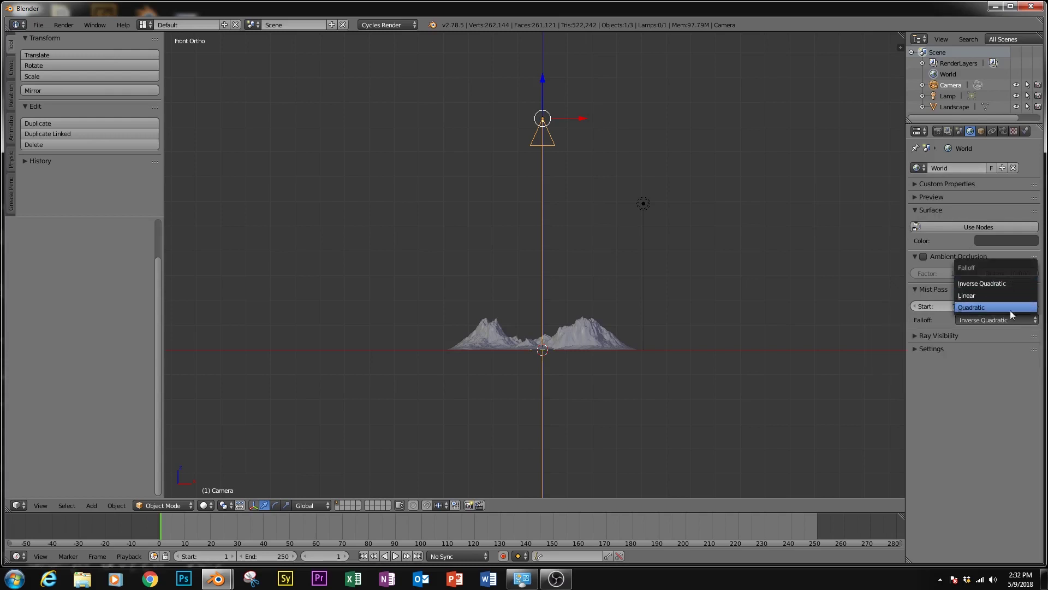
left_click(1013, 282)
key("KP_0")
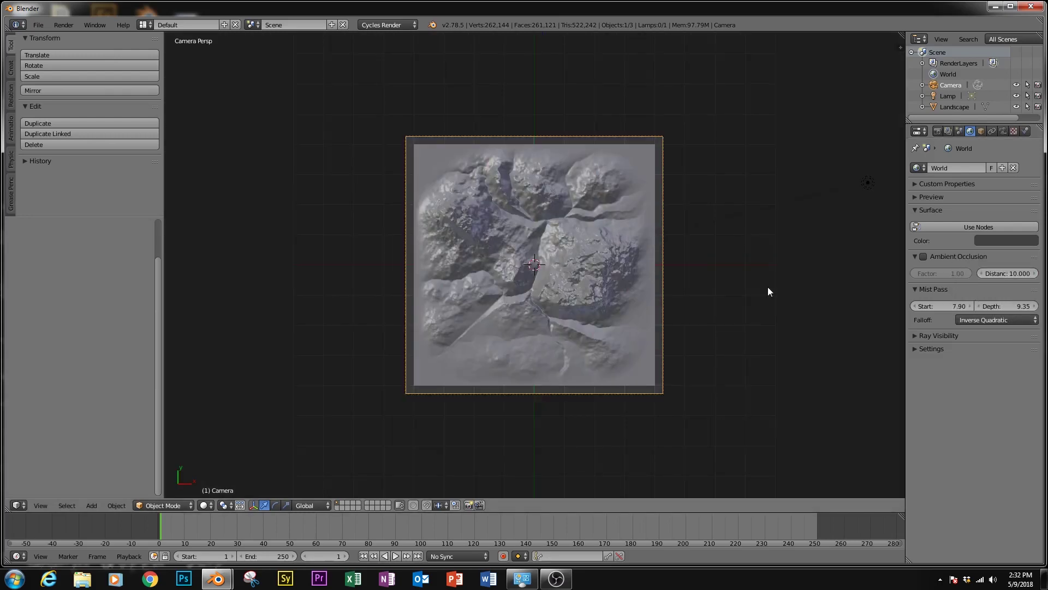
Render the frame with F12 and switch the displayed pass from Combined to Mist.
key("F12")
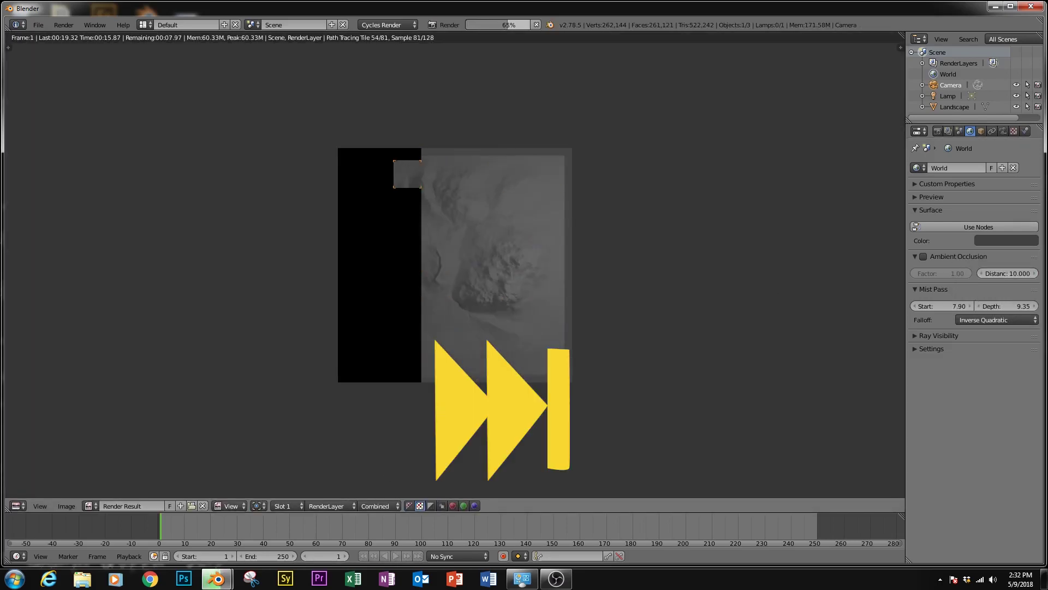
scroll(575, 375, "up", 2)
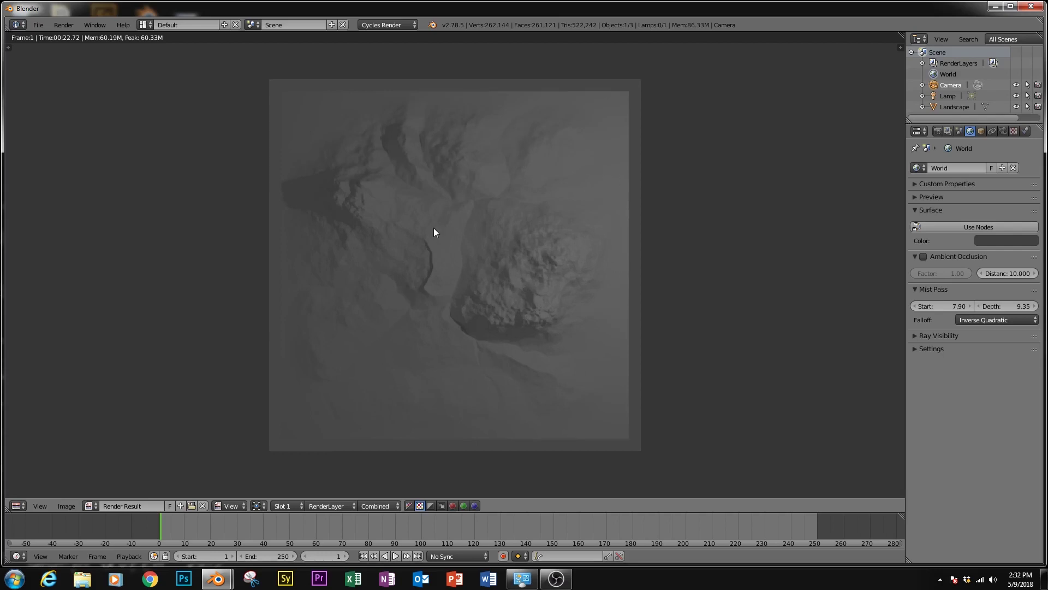
left_click(388, 507)
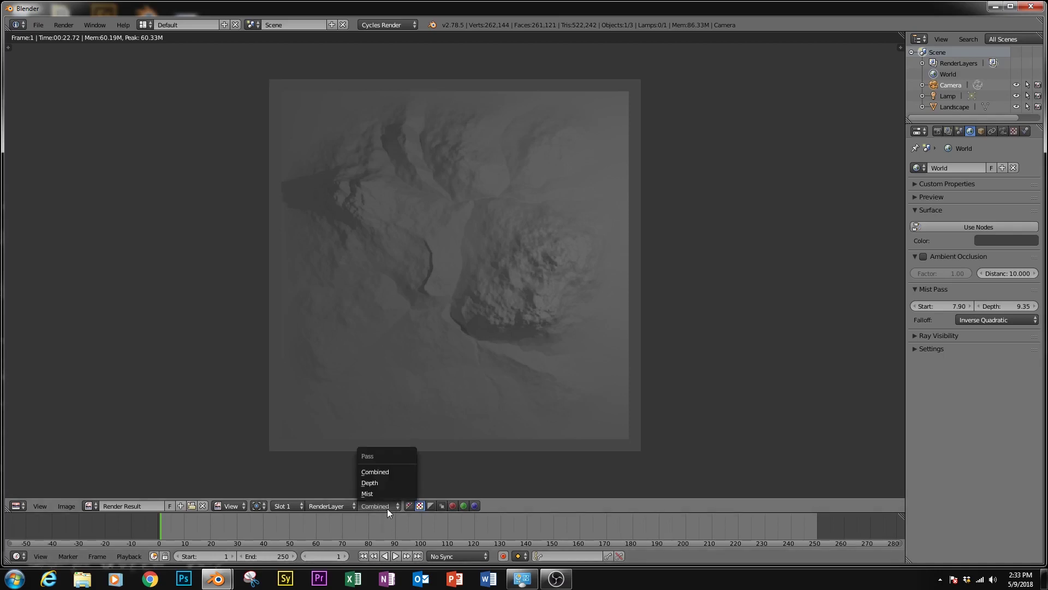
left_click(390, 494)
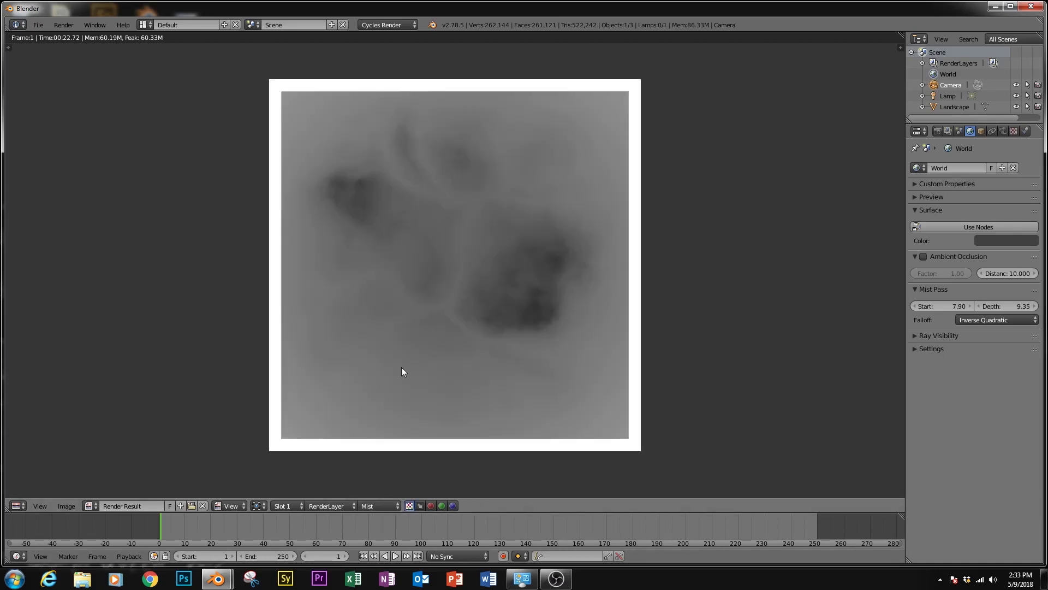
Switch to the Compositing workspace, enable Use Nodes, and wire Mist into the Composite image input.
left_click(144, 26)
left_click(162, 62)
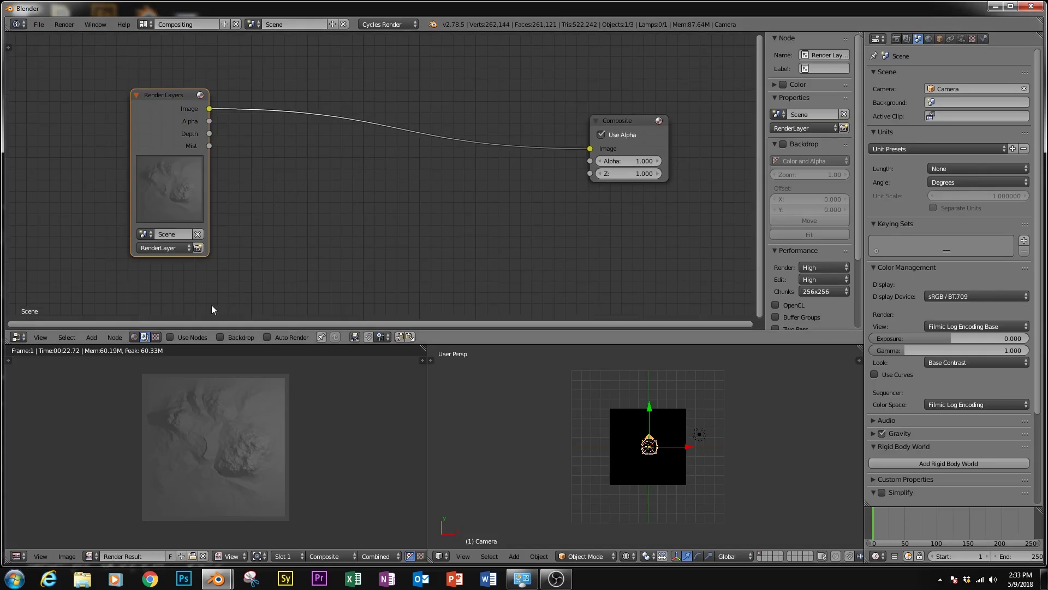
left_click(170, 336)
key("Home")
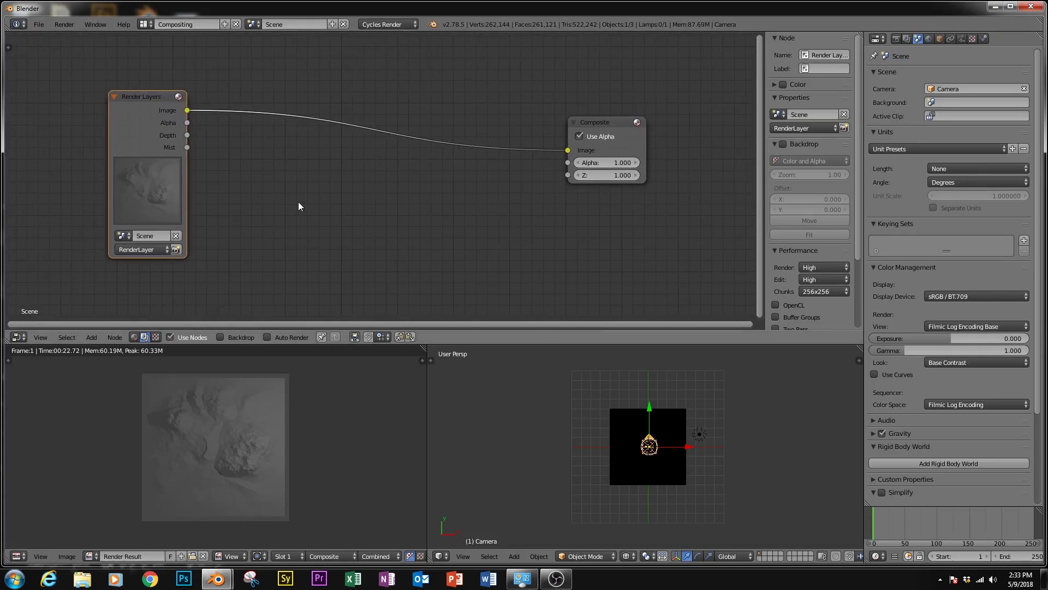
left_click_drag(188, 147, 567, 150)
scroll(293, 442, "up", 1)
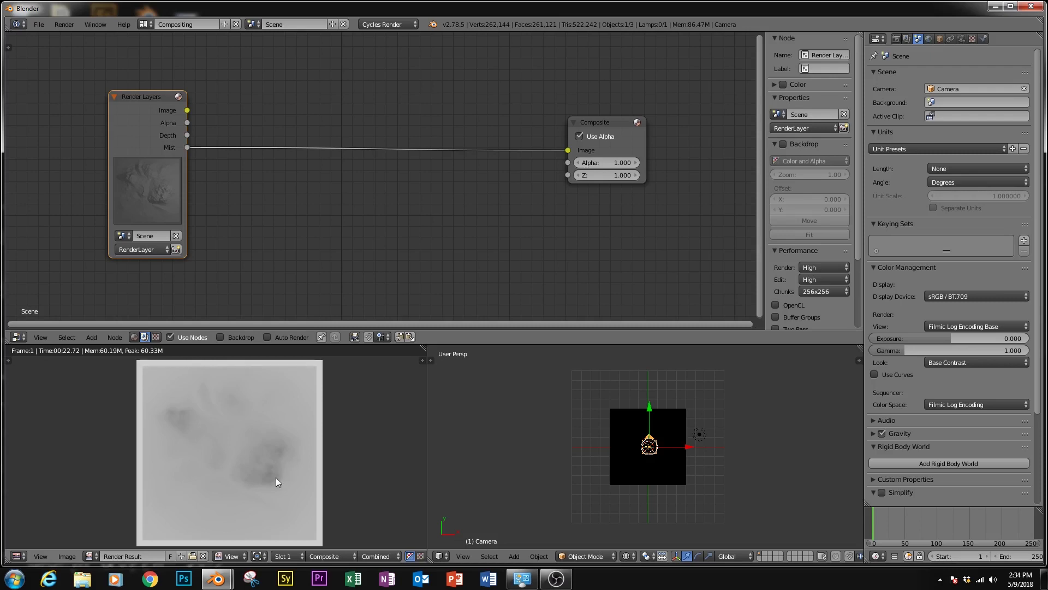
Insert an Invert node between the Mist output and the Composite node.
key("shift+a")
mouse_move(301, 208)
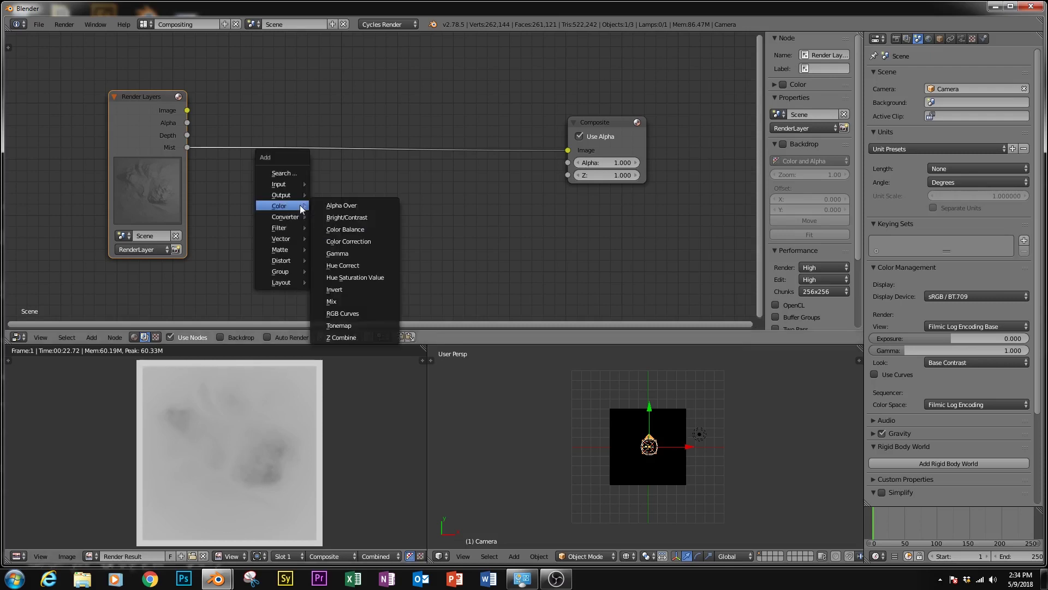
left_click(334, 289)
left_click(386, 218)
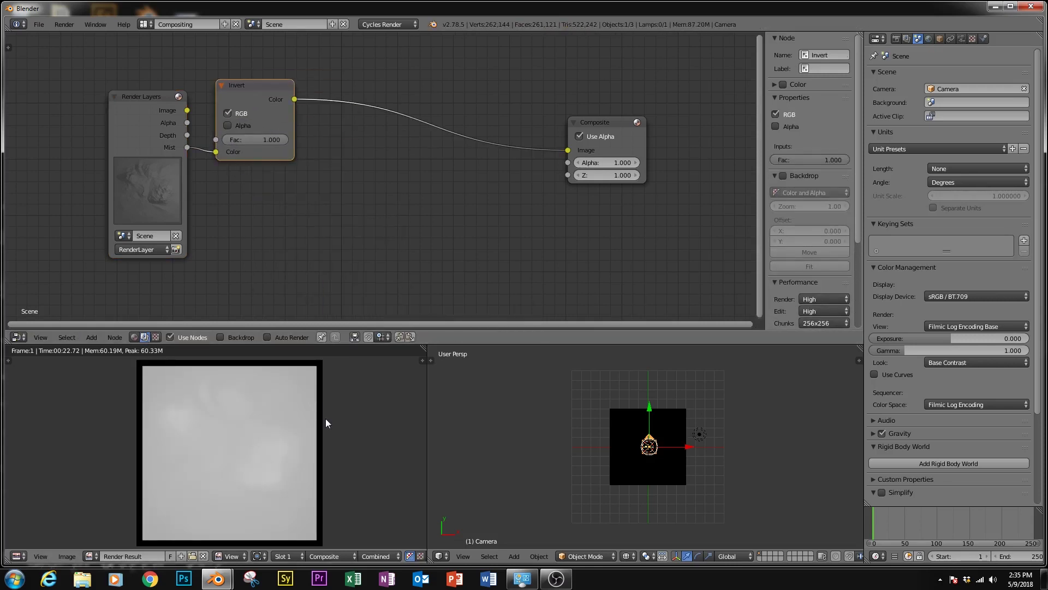
mouse_move(342, 430)
middle_mouse_down()
mouse_move(381, 425)
mouse_move(351, 423)
middle_mouse_up()
scroll(293, 482, "up", 2)
scroll(296, 486, "up", 1)
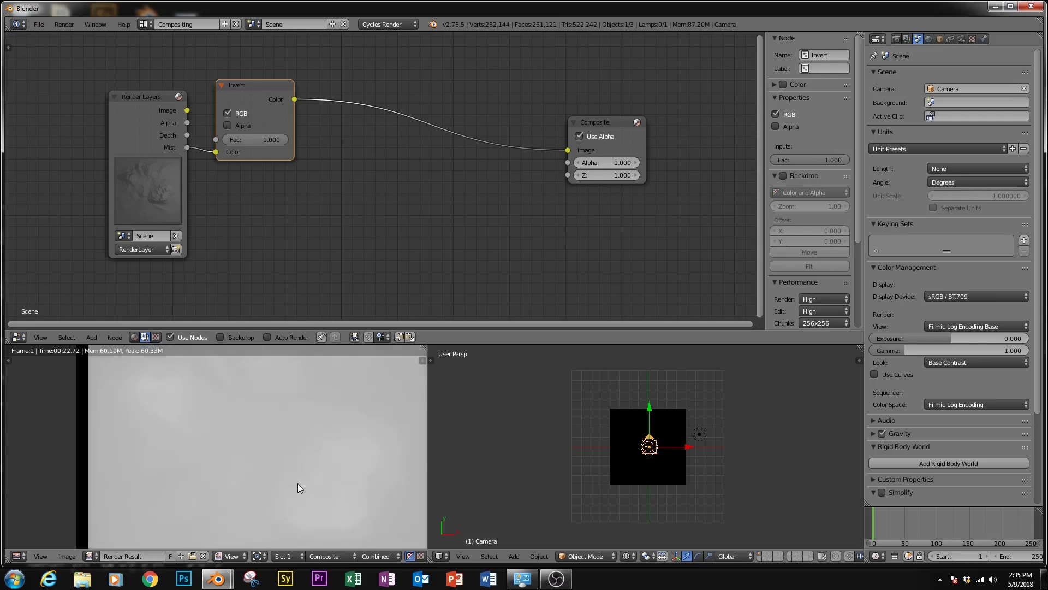
scroll(299, 482, "down", 2)
middle_click_drag(307, 479, 284, 476)
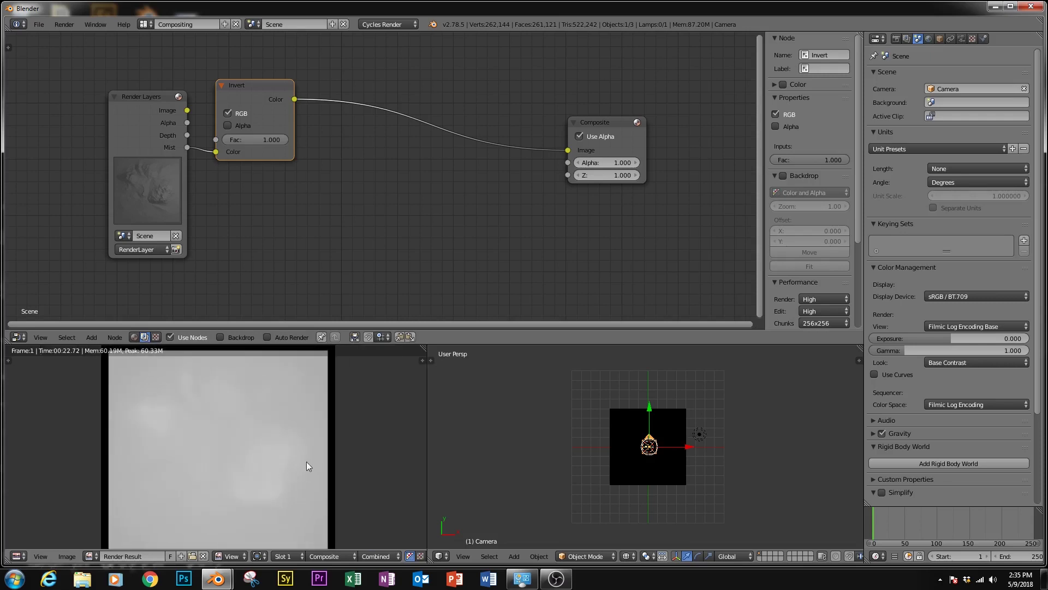
Add an RGB Curves node after Invert and bend its curve into a contrast S-curve.
key("shift+a")
mouse_move(328, 175)
left_click(421, 283)
left_click(356, 86)
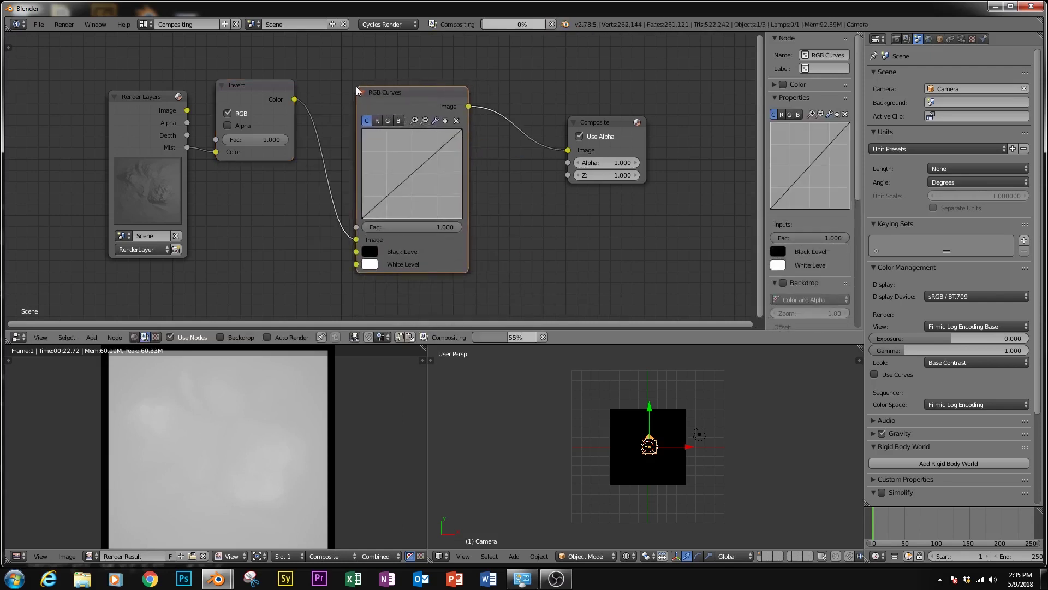
left_click_drag(440, 150, 440, 141)
left_click_drag(407, 182, 419, 213)
left_click_drag(440, 140, 448, 142)
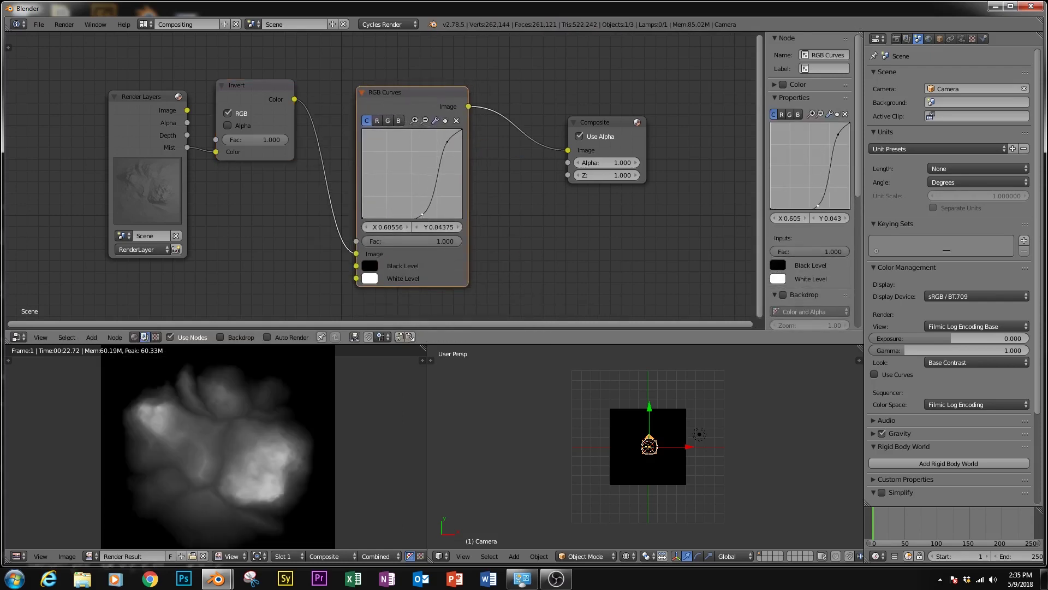
left_click_drag(420, 212, 427, 209)
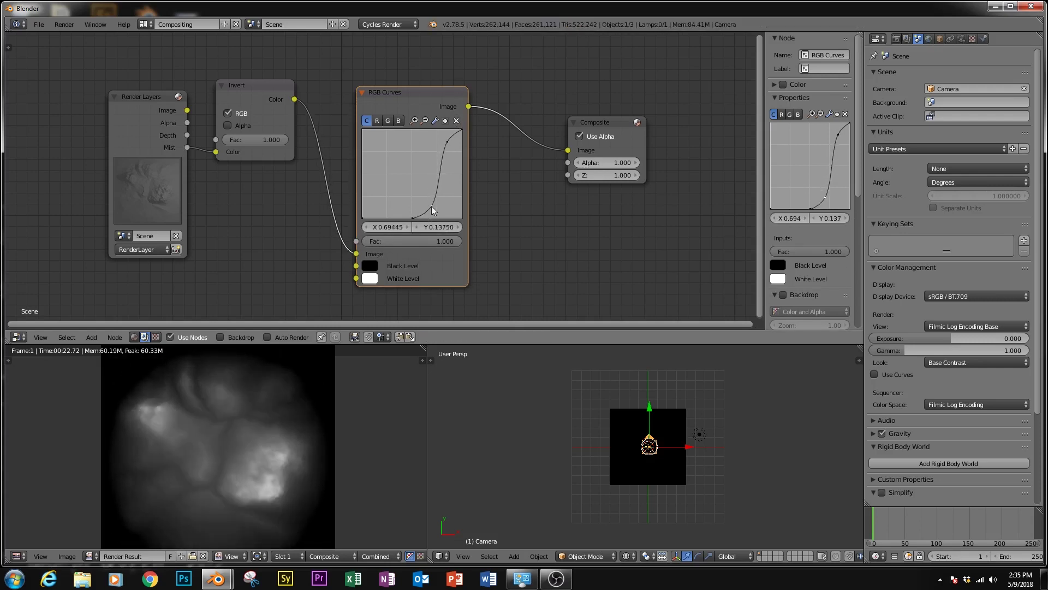
Save the rendered image as brush 5.png.
key("F3")
left_click(185, 65)
type("5")
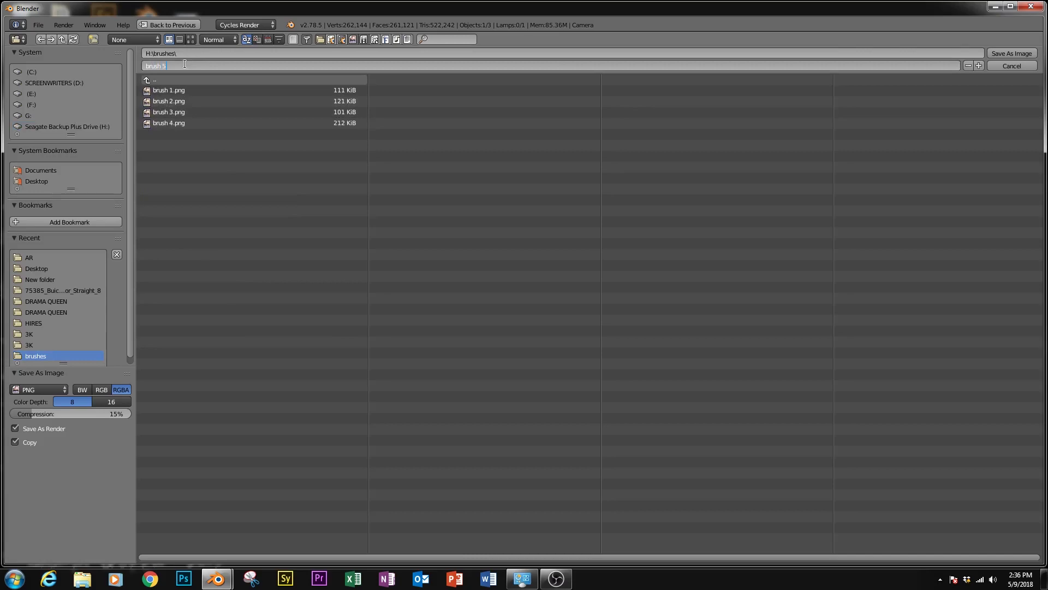
key("Return")
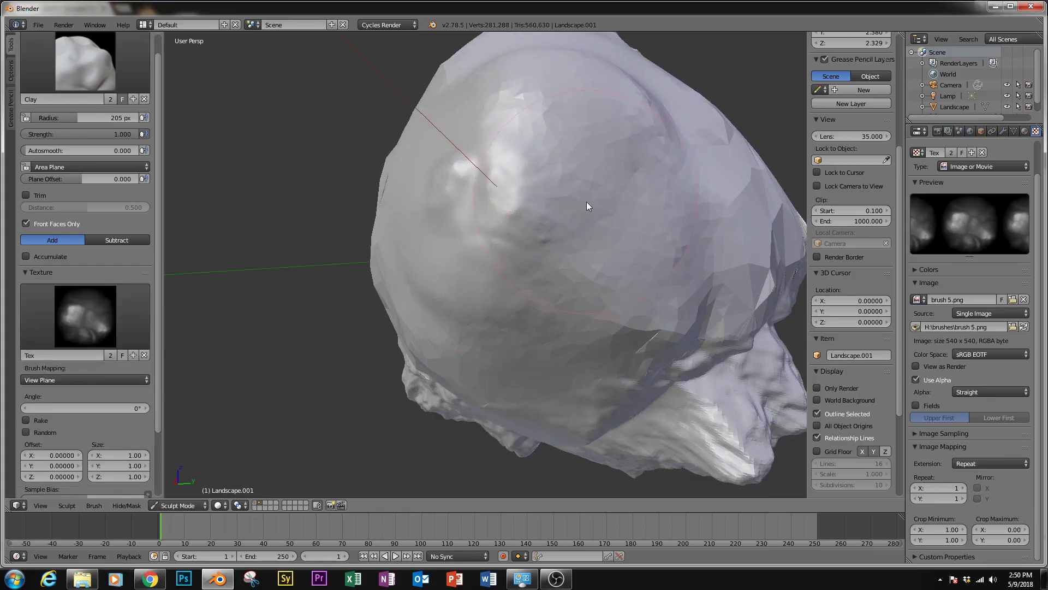
mouse_move(587, 202)
left_mouse_down()
mouse_move(497, 203)
mouse_move(516, 210)
mouse_move(490, 192)
left_mouse_up()
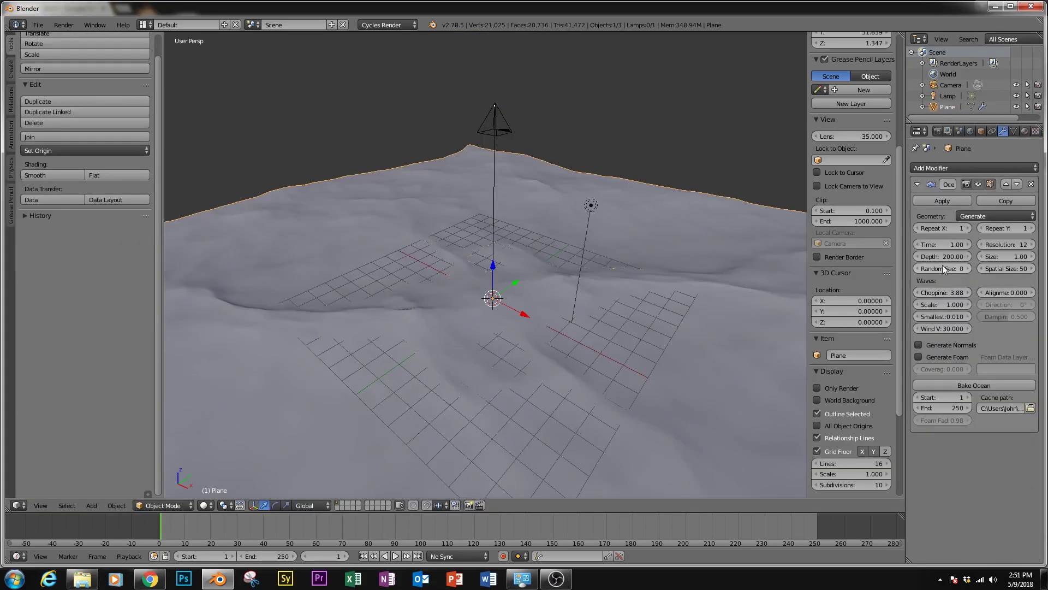
Adjust the ocean scale value in an example scene before the finished embossed sculpt.
mouse_move(943, 305)
left_mouse_down()
mouse_move(958, 304)
mouse_move(928, 304)
left_mouse_up()
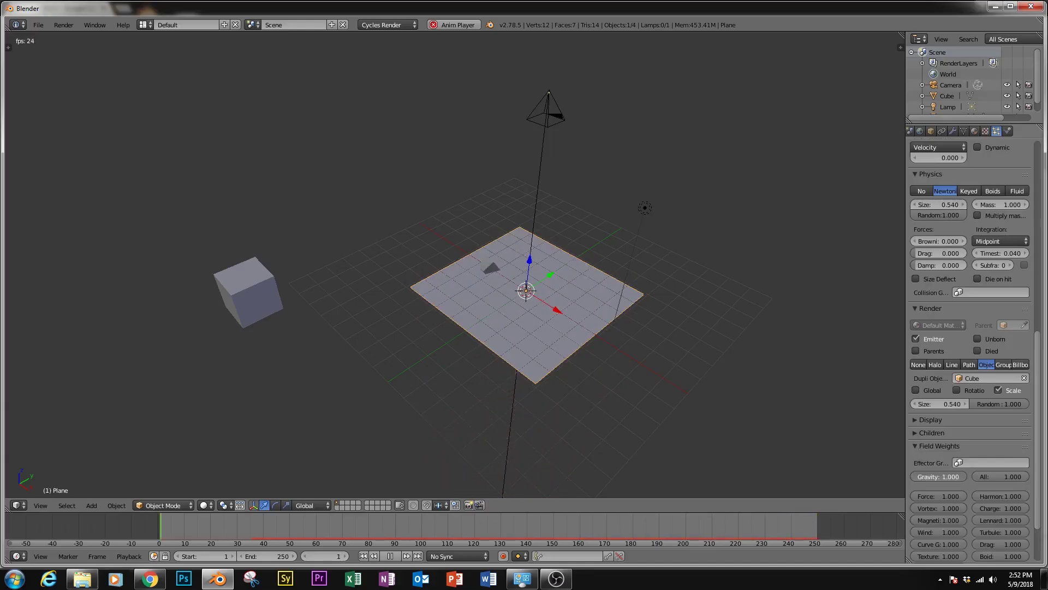